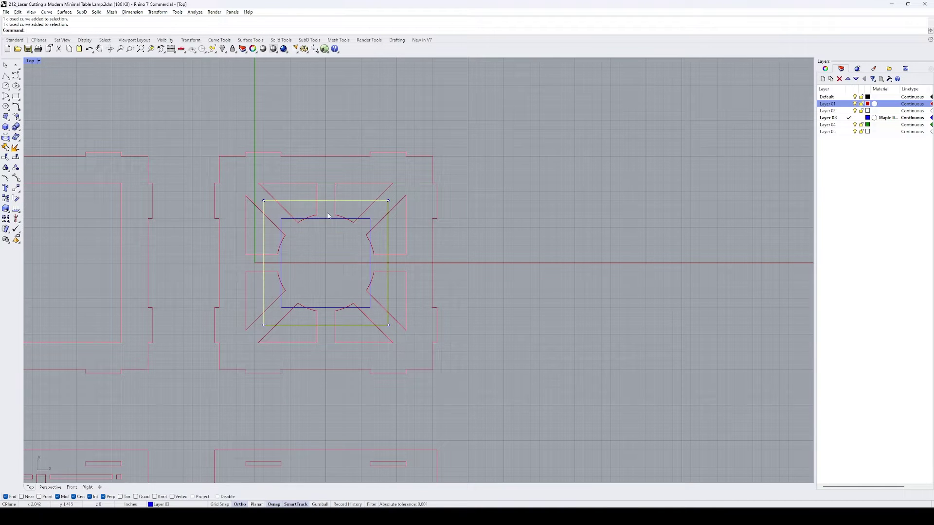
Trim the crossing diagonal and square lines into eight angled slots around the central square opening
key(Return)
scroll(305, 210, up, 5)
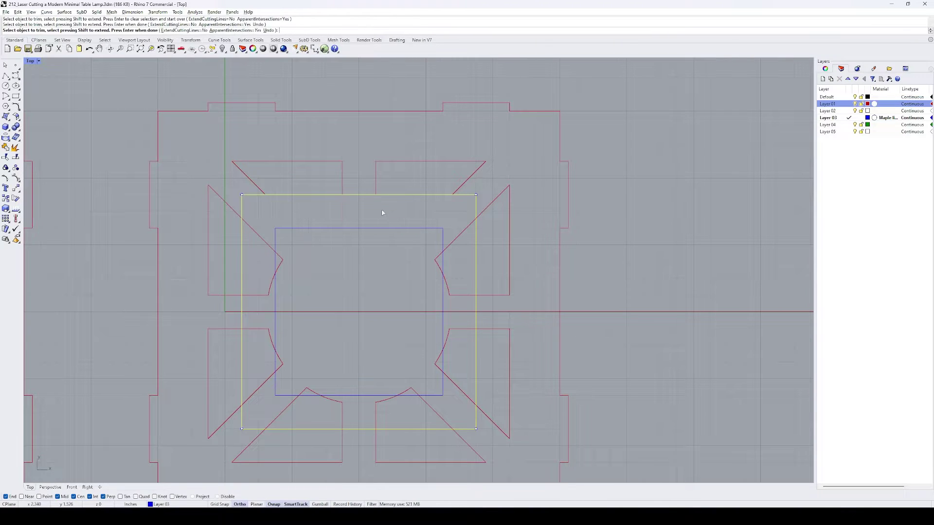
key(Return)
scroll(543, 146, down, 4)
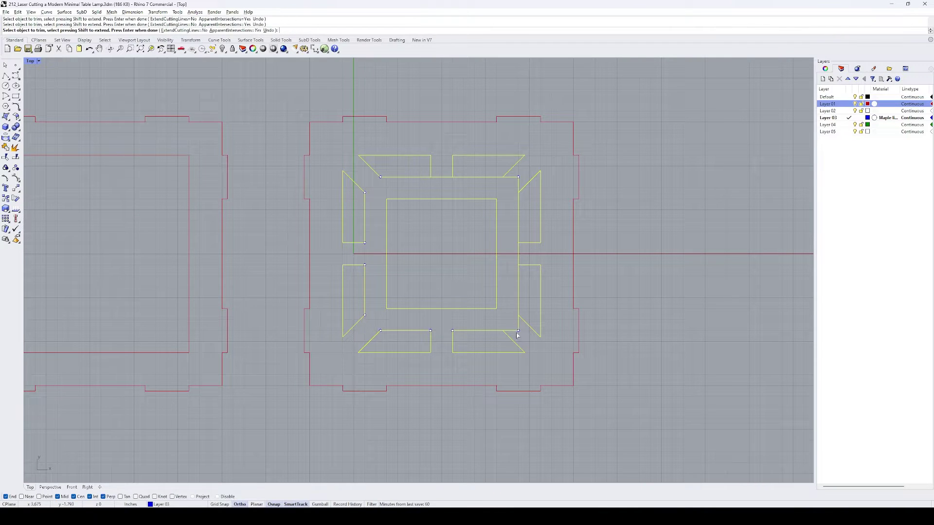
scroll(432, 212, down, 3)
scroll(354, 235, up, 3)
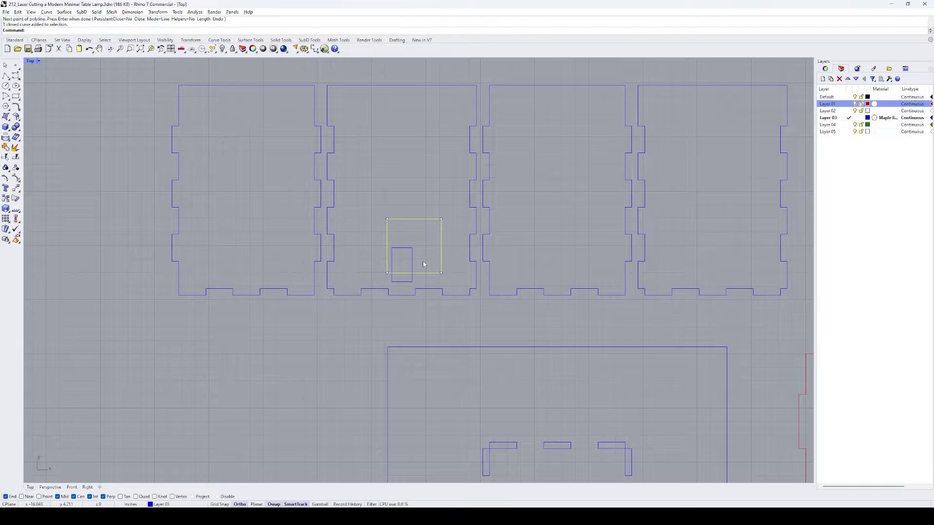
Move the copied square down onto the second side panel's bottom edge
text(m)
key(Return)
scroll(413, 265, up, 5)
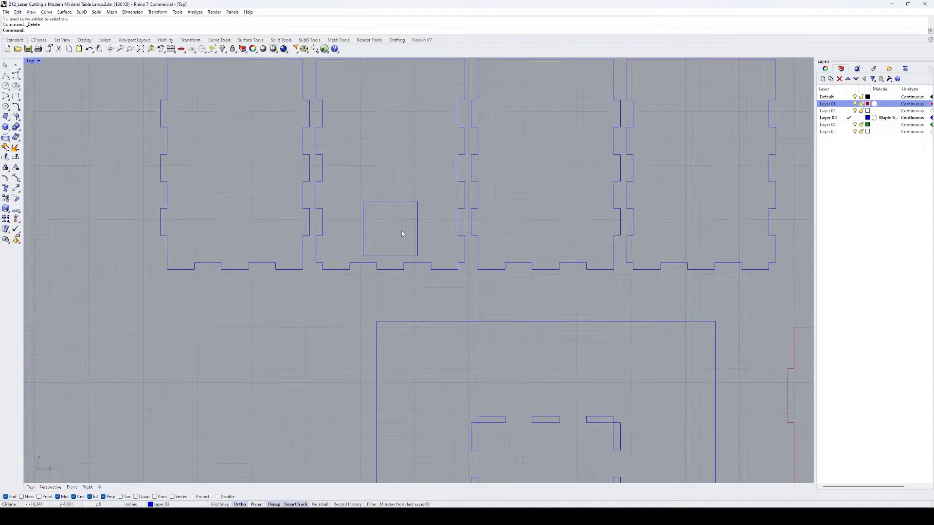
scroll(402, 231, down, 3)
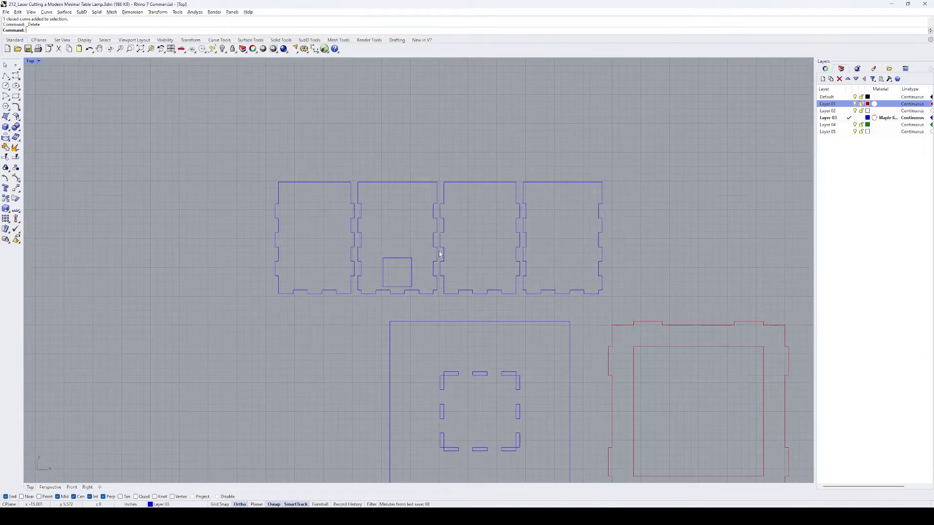
scroll(398, 238, down, 2)
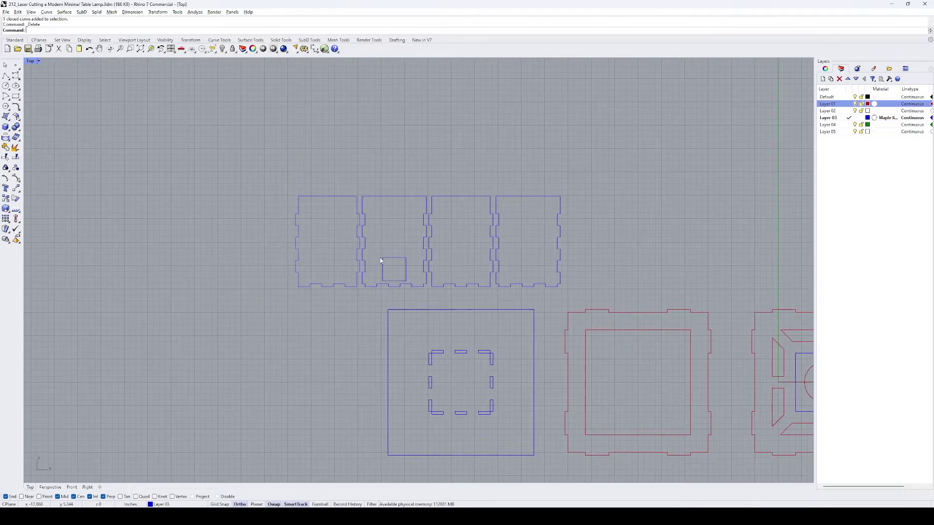
Window-select the stray curves lying between the side panels
right_drag(622, 226, 442, 229)
scroll(440, 229, down, 1)
drag(329, 297, 673, 343)
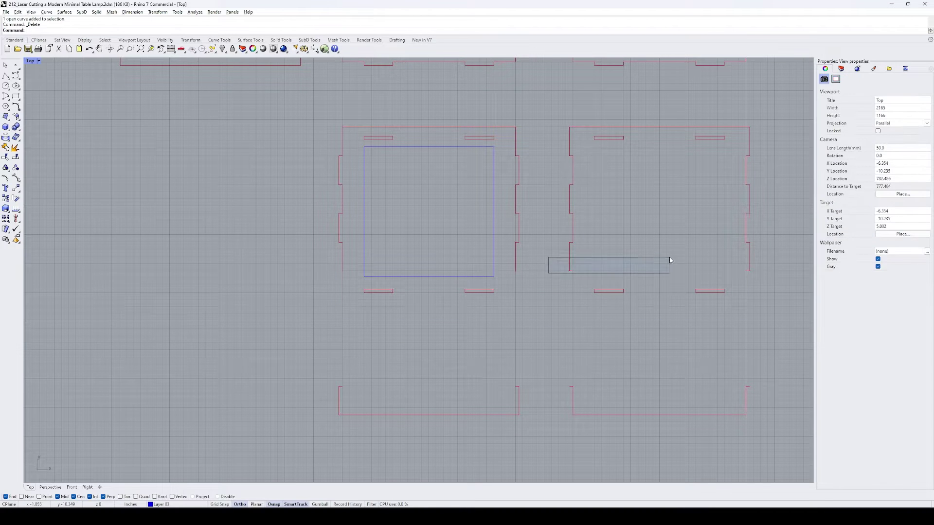
Window-select the bottom ends of both side panels and pick the base point for moving them
drag(323, 364, 768, 474)
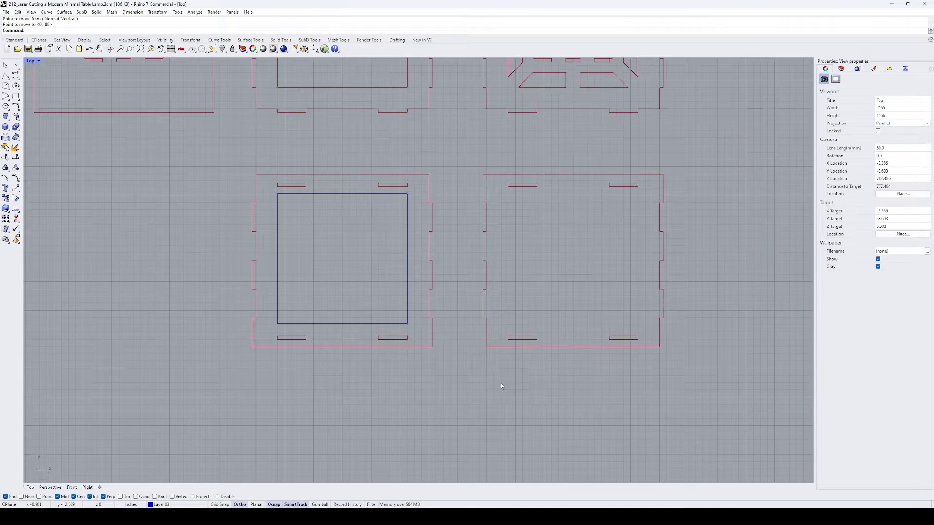
scroll(362, 364, down, 2)
scroll(480, 302, down, 1)
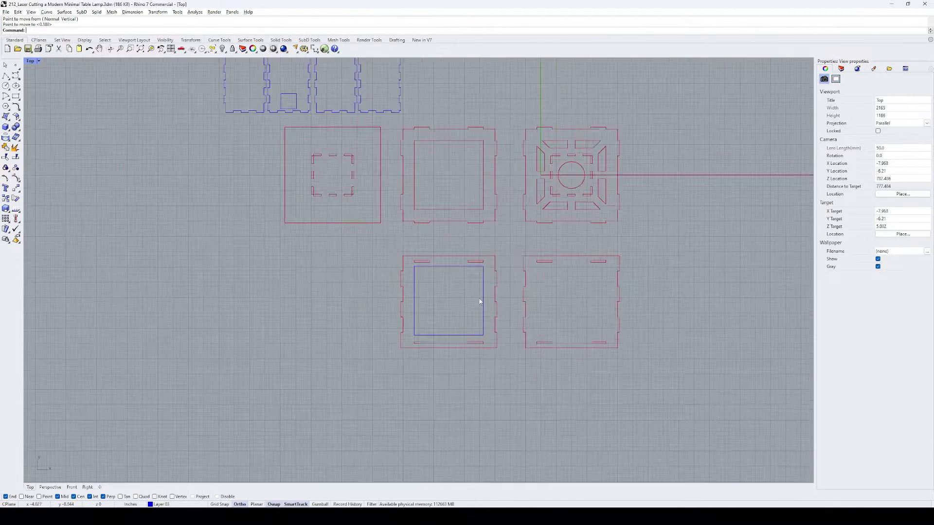
scroll(502, 333, up, 2)
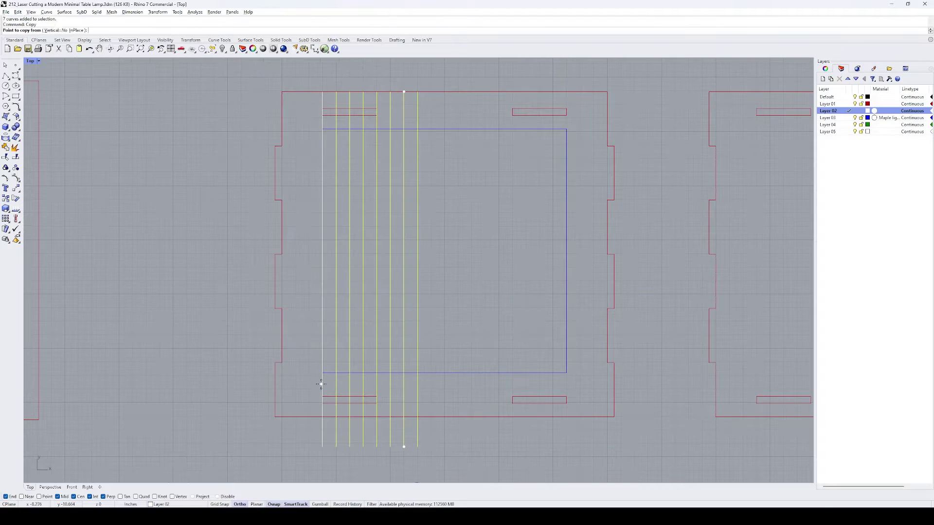
click(323, 373)
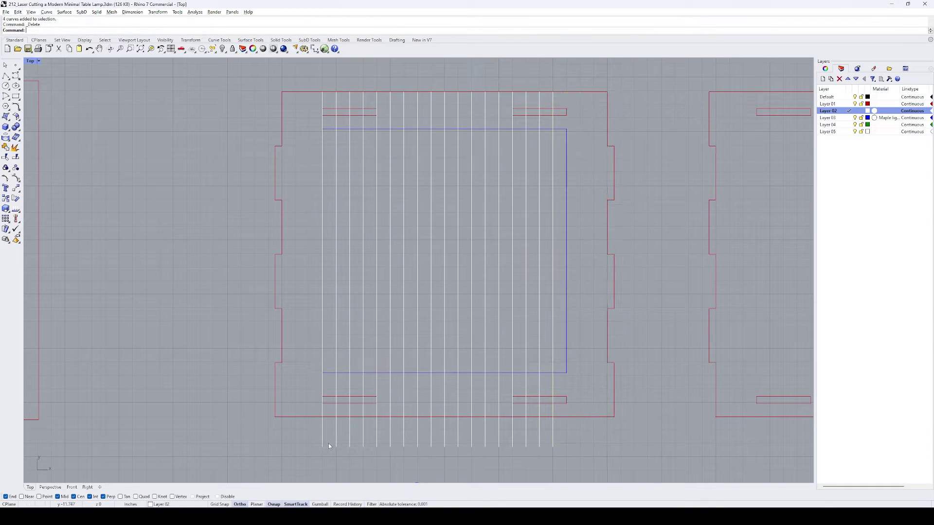
Mirror the vertical lines about the rectangle's centre to add horizontal grid lines
key(Return)
click(322, 338)
click(285, 446)
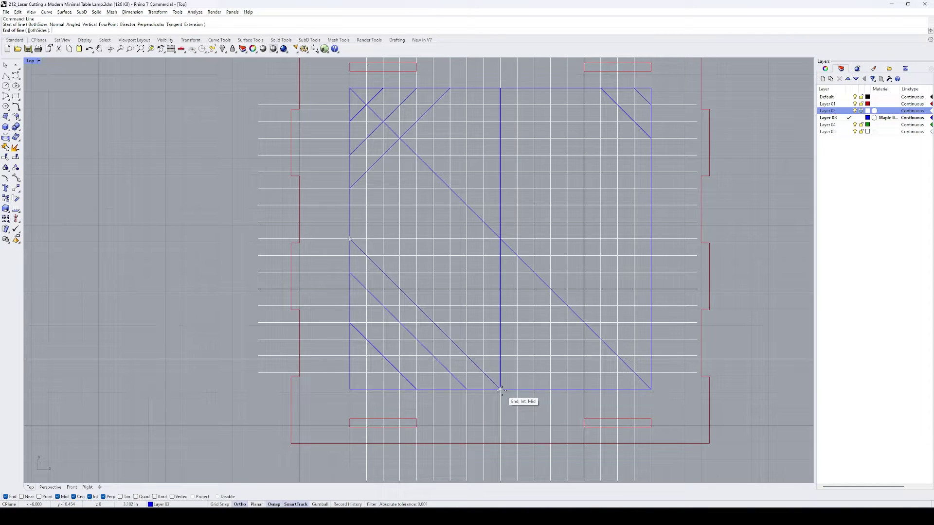
right_drag(623, 196, 528, 215)
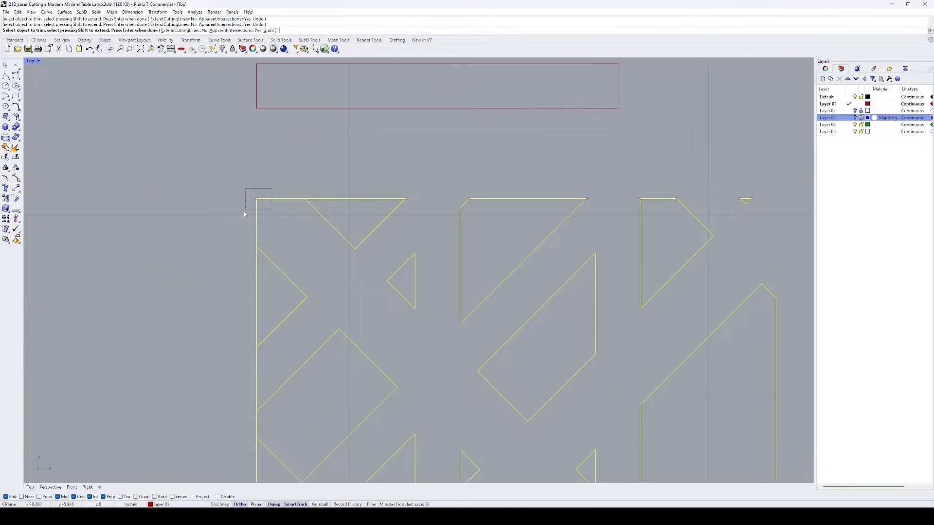
Trim away the corner segments and a leftover vertical line, then select all lattice curves and Join
drag(244, 214, 245, 215)
right_drag(253, 279, 295, 154)
click(297, 311)
right_drag(311, 364, 311, 359)
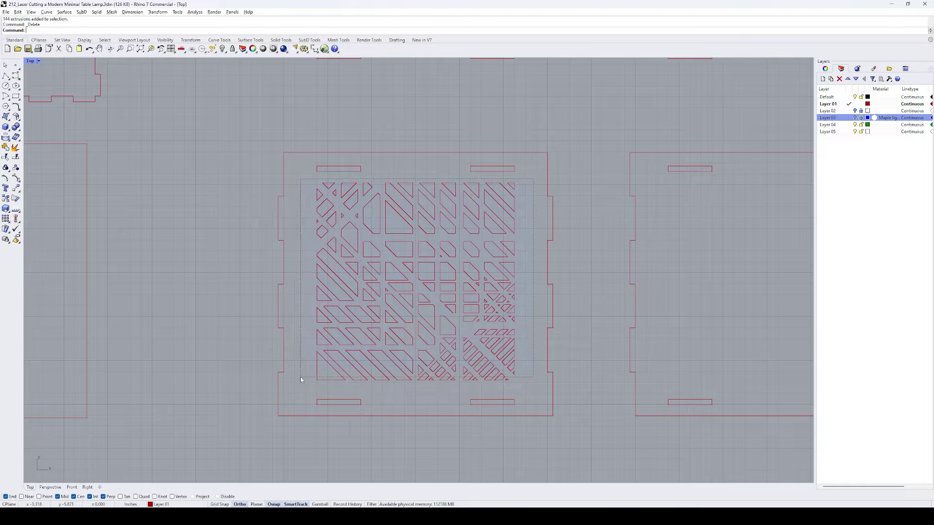
drag(301, 379, 301, 380)
text(j)
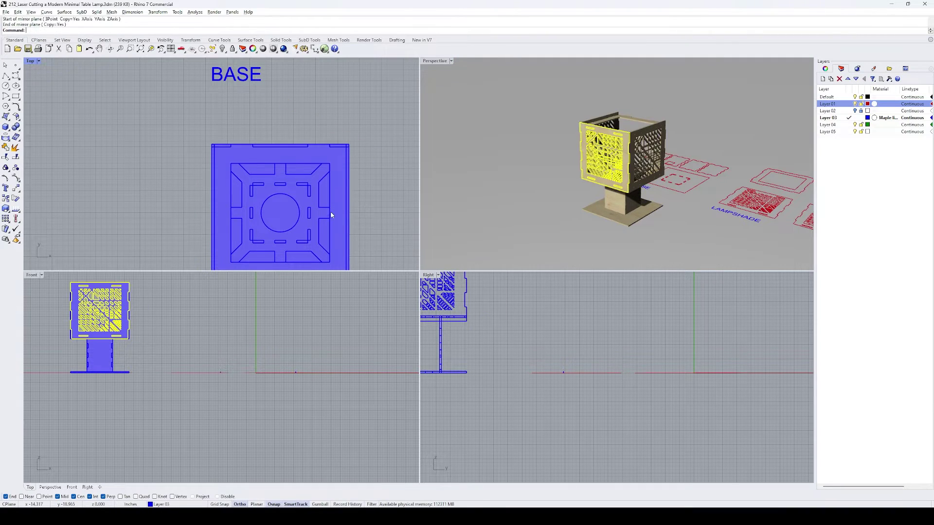
Maximize the Perspective viewport, then orbit and zoom in on the assembled lamp
double_click(437, 61)
right_drag(459, 86, 530, 263)
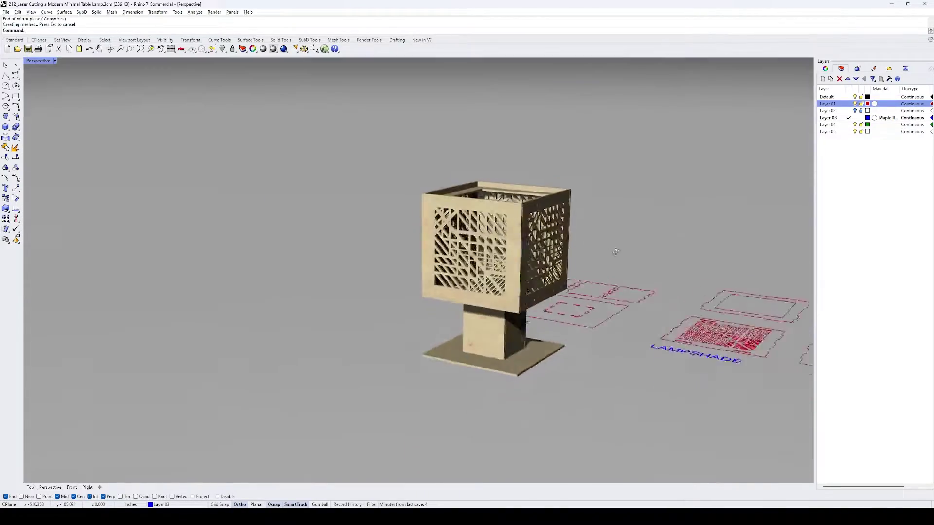
scroll(541, 271, up, 5)
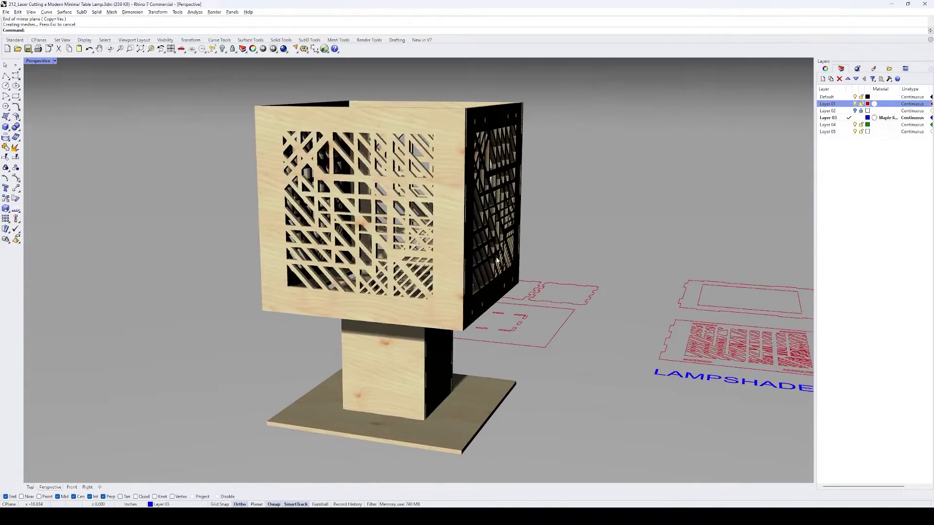